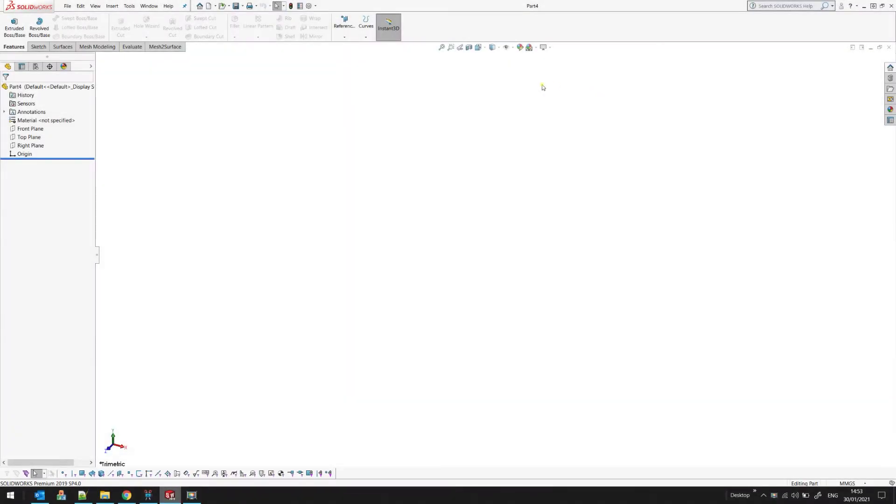
- Import the shoe.stl scan mesh via Mesh2Surface, accepting millimetres as the mesh units
left_click(166, 47)
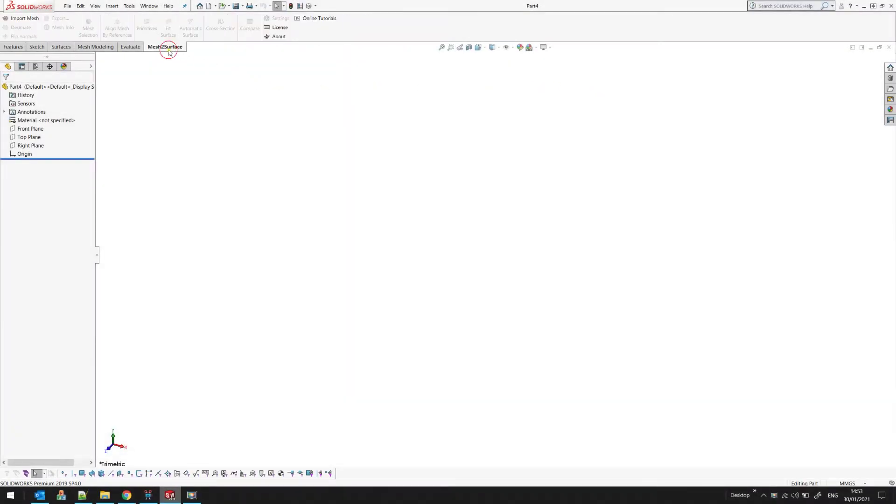
left_click(21, 18)
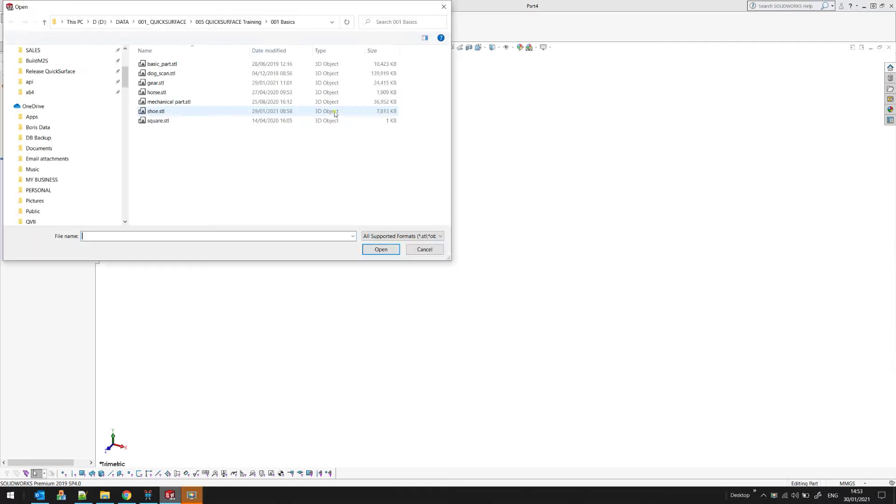
left_click(159, 112)
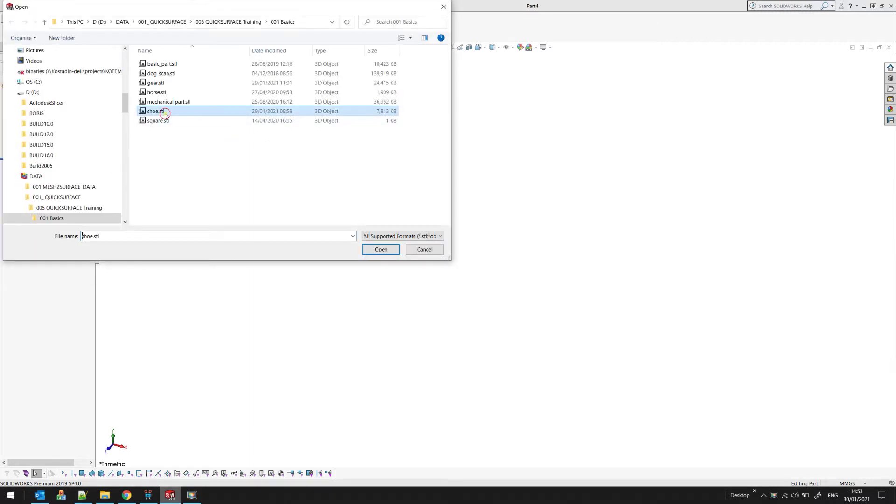
left_click(390, 249)
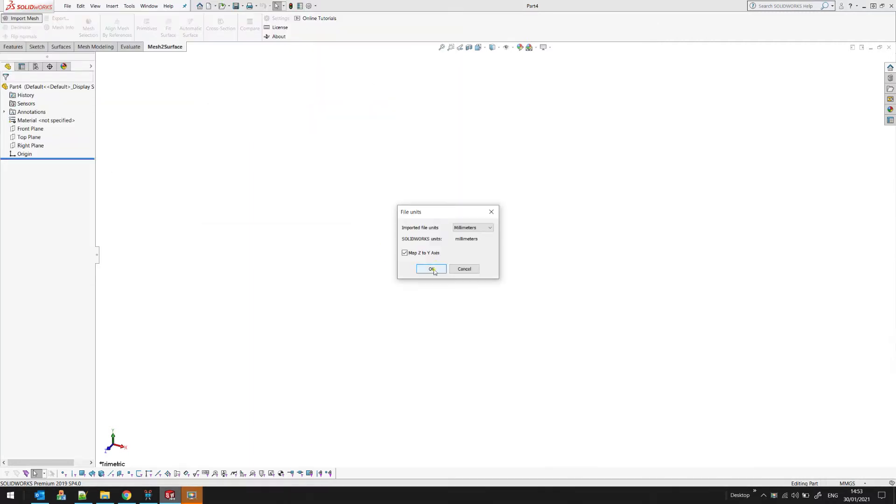
left_click(434, 267)
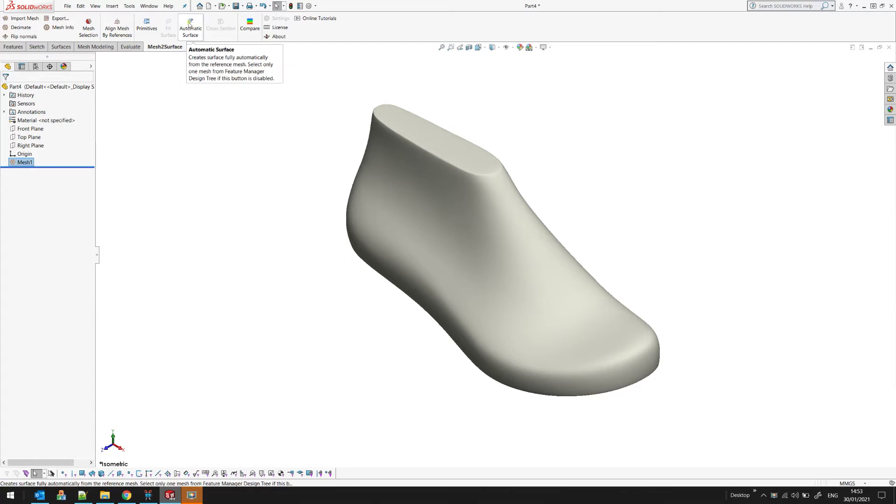
- Start Automatic Surface on the shoe mesh and keep feature detail at Balanced
left_click(189, 25)
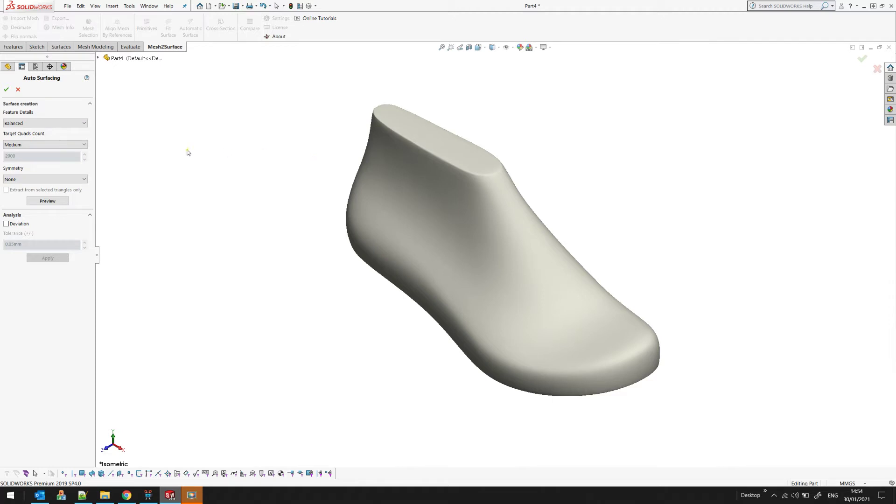
left_click(34, 124)
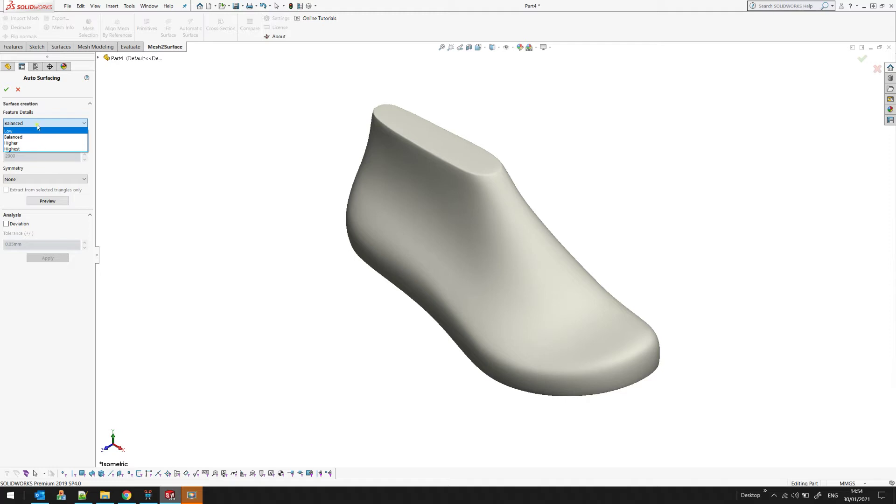
left_click(30, 137)
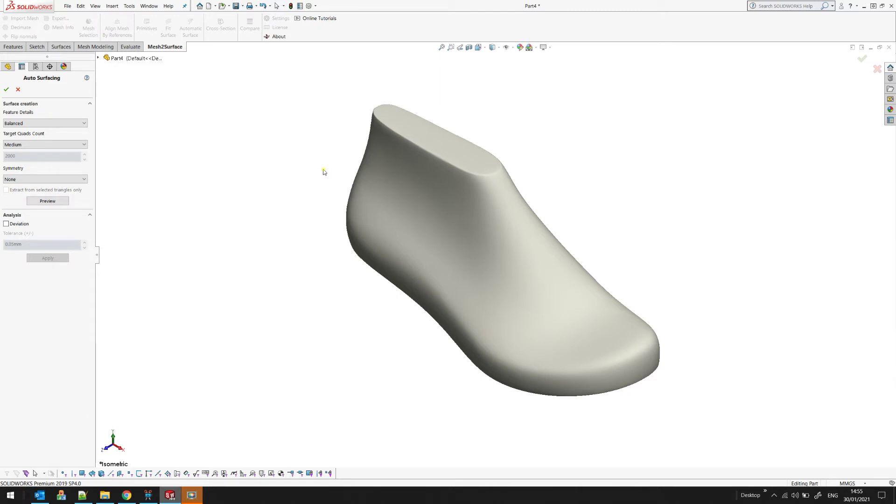
- Preview the automatic patch layout on the shoe last, inspect it, and turn on deviation display
left_click(52, 201)
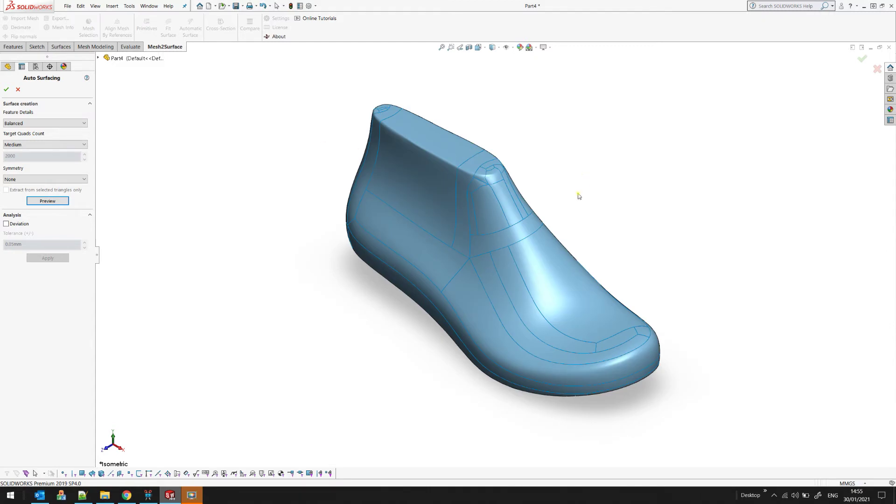
middle_click_drag(587, 150, 566, 194)
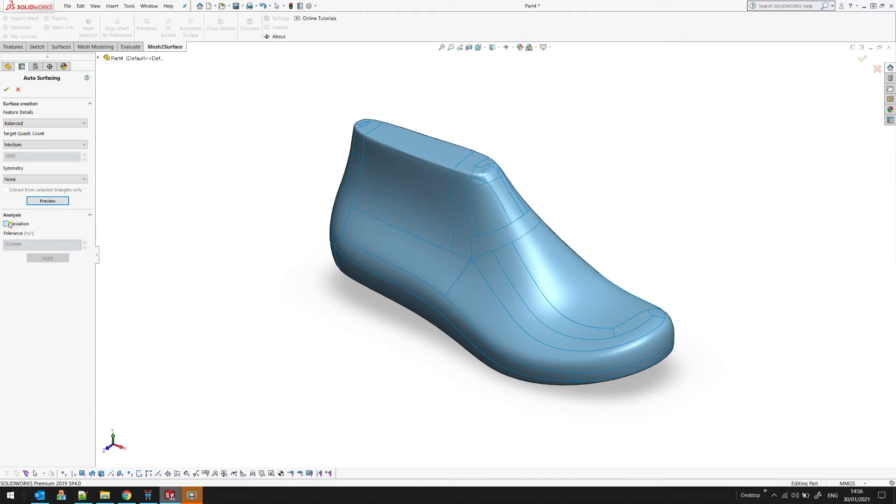
left_click(6, 224)
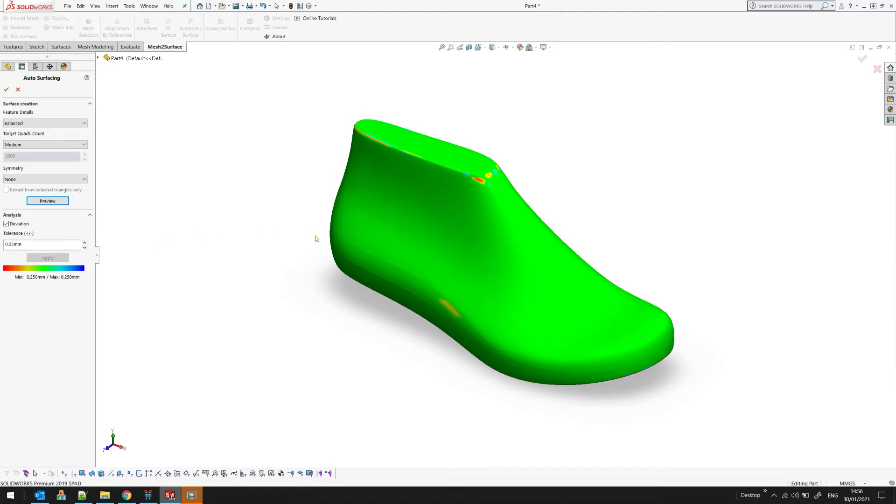
- Set Target Quads Count to Fine, preview, and check the deviation map before turning it off
left_click(27, 145)
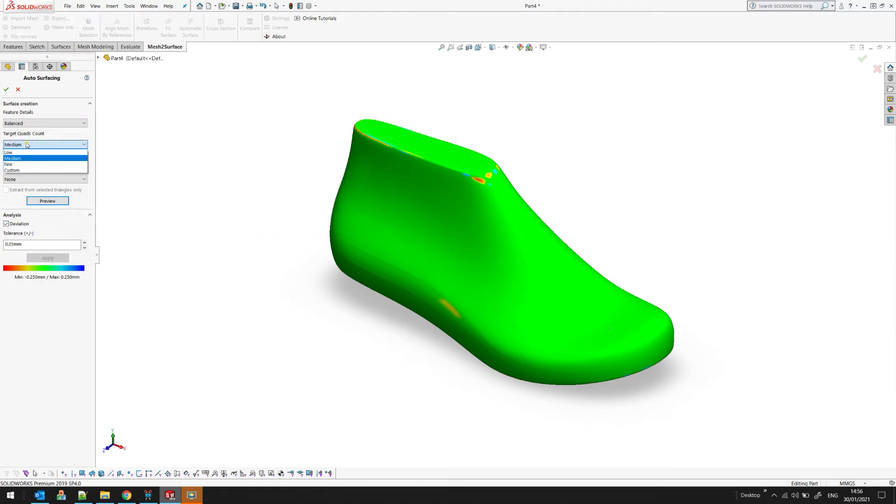
left_click(9, 164)
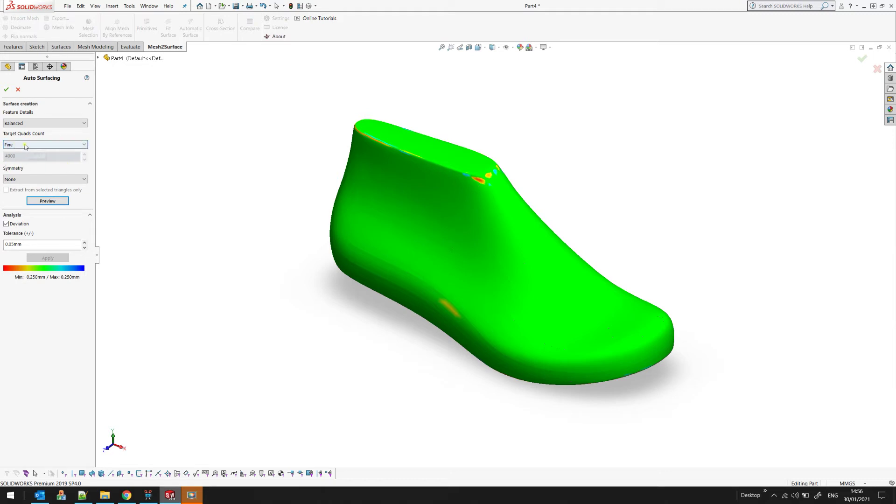
left_click(48, 201)
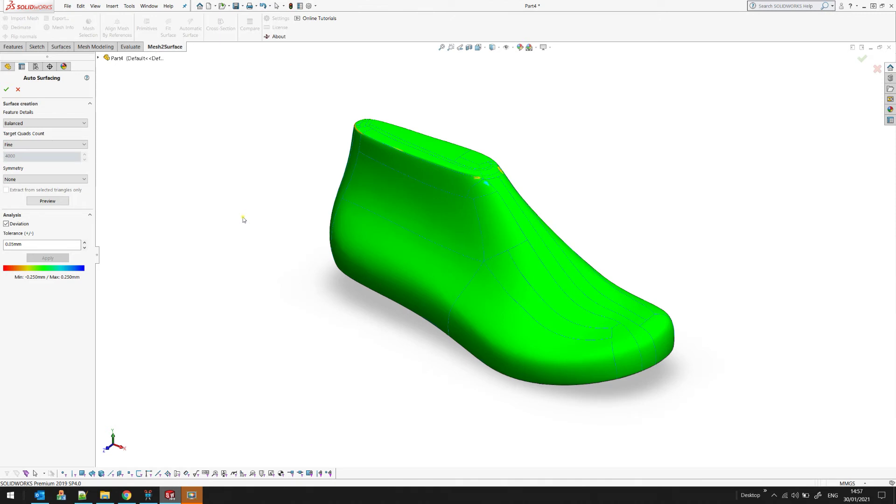
middle_click_drag(396, 364, 246, 186)
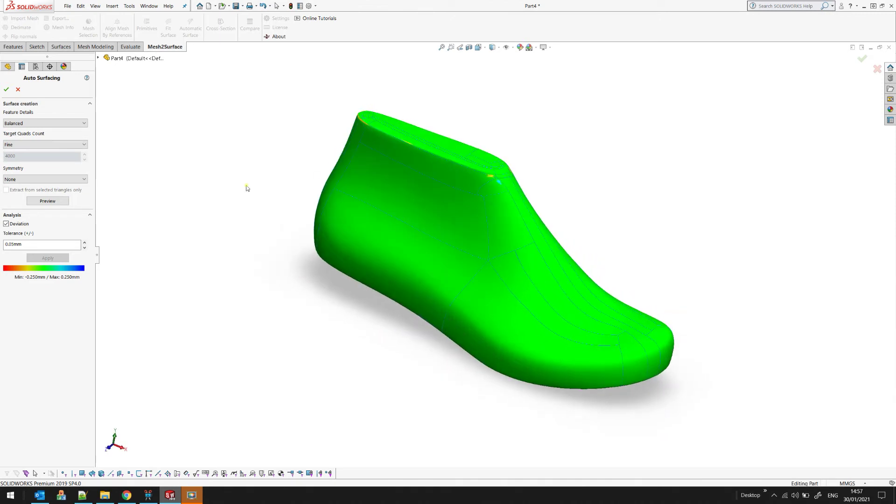
left_click(15, 228)
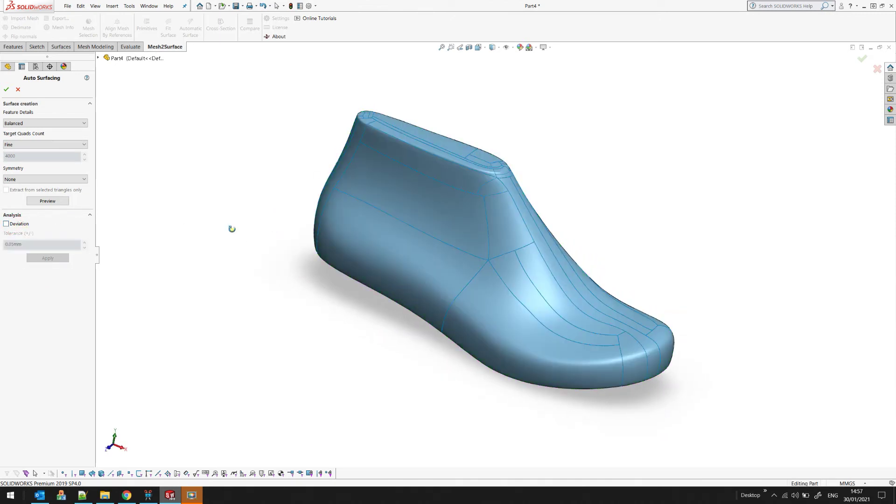
middle_click_drag(231, 226, 237, 215)
- Accept Auto Surfacing to build the shoe solid body Imported1 and select it under Solid Bodies
left_click(6, 89)
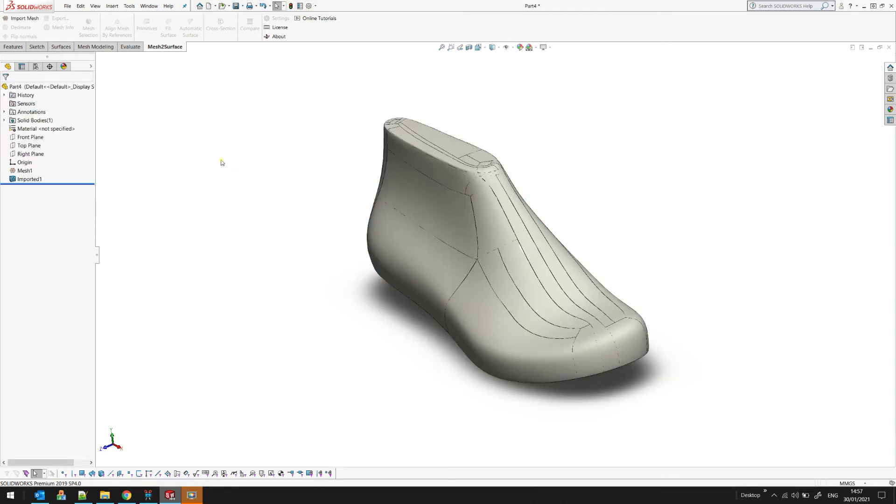
left_click(29, 179)
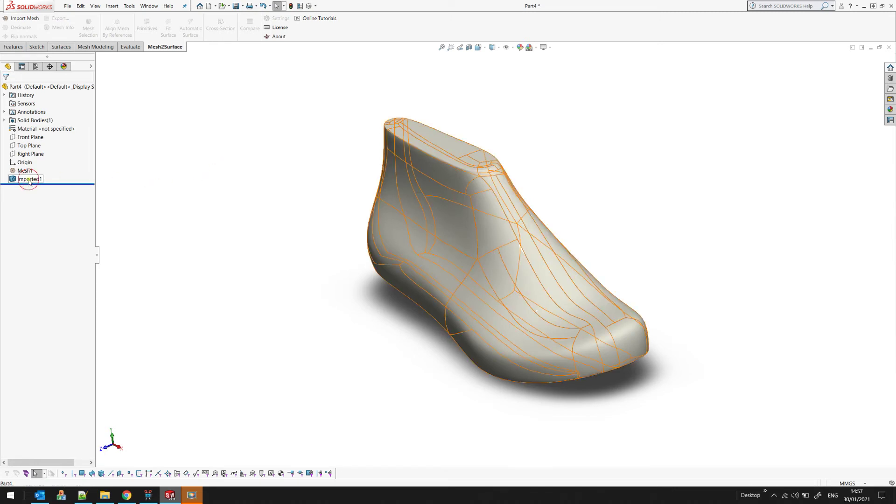
left_click(4, 120)
left_click(34, 129)
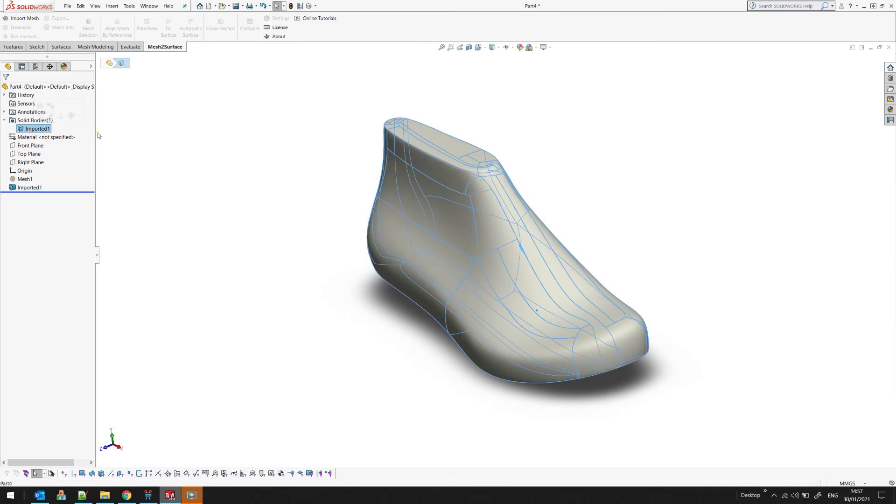
- Hide the original Mesh1 scan so only the Imported1 body shows
left_click(17, 181)
left_click(23, 172)
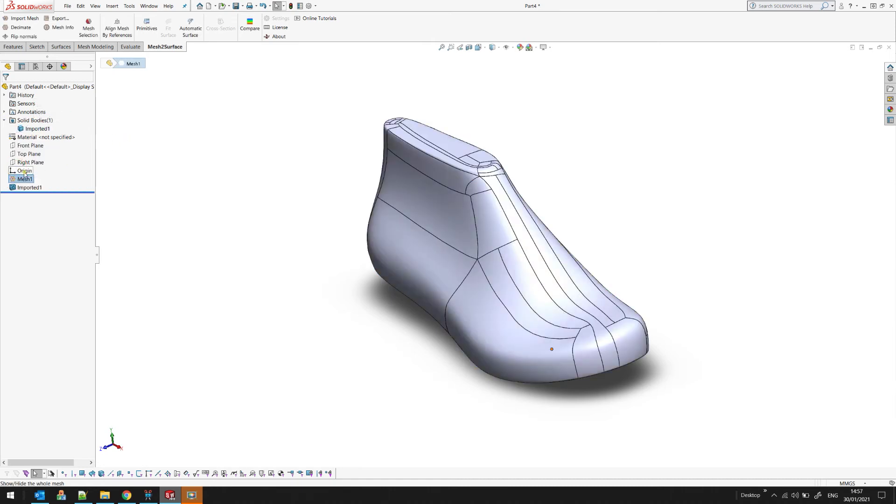
mouse_move(269, 235)
middle_mouse_down()
mouse_move(266, 248)
mouse_move(274, 227)
middle_mouse_up()
left_click(274, 227)
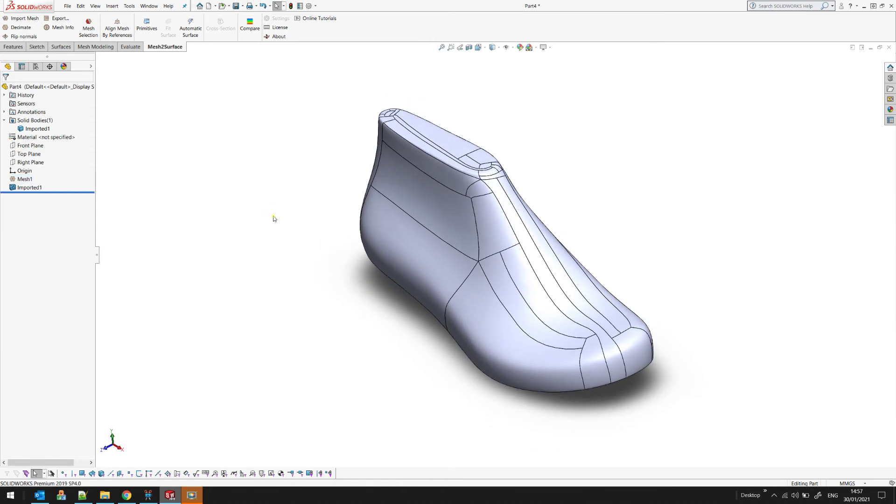
left_click(29, 188)
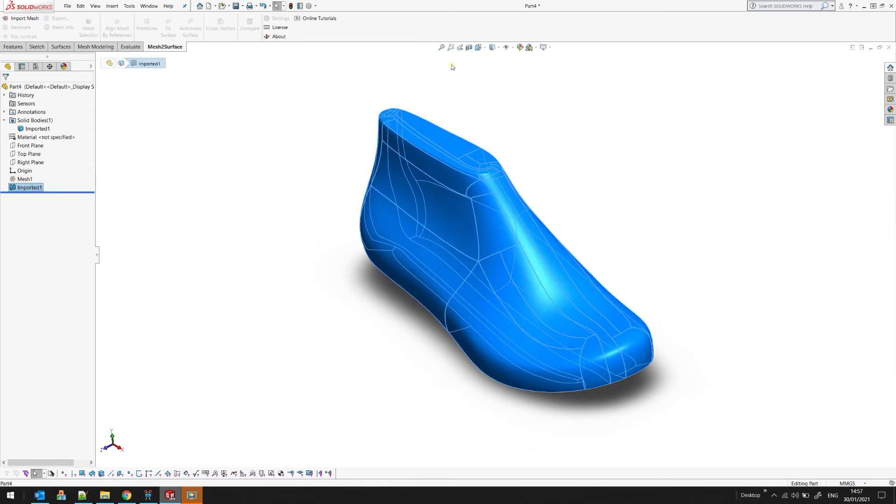
- Section the shoe body along the Front Plane at 6.00mm offset and view the filled cut side-on
left_click(469, 47)
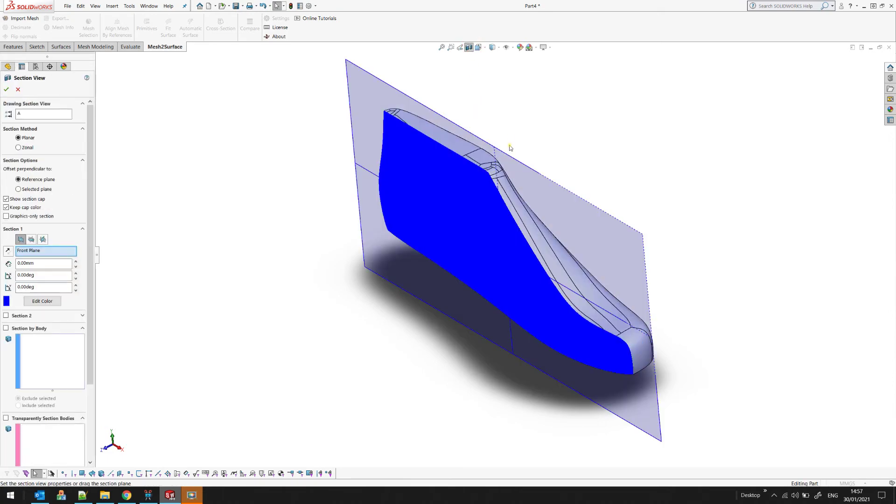
mouse_move(440, 283)
left_mouse_down()
mouse_move(411, 297)
mouse_move(449, 281)
mouse_move(427, 286)
left_mouse_up()
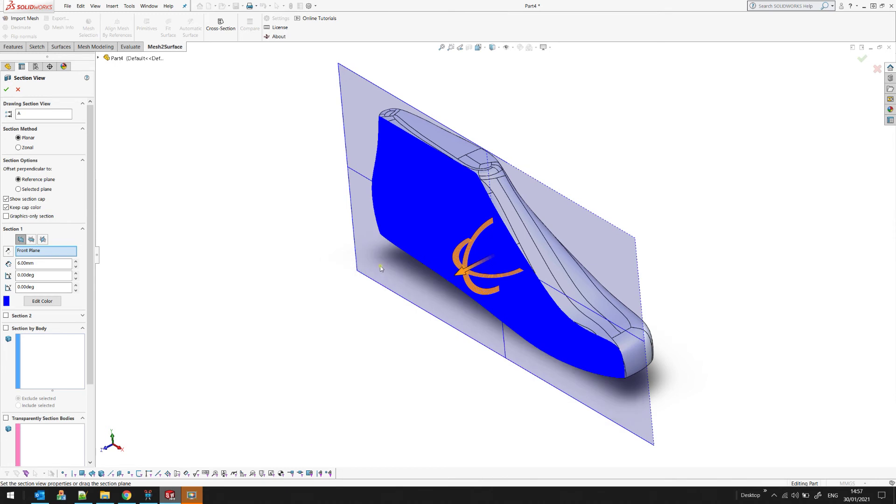
left_click(6, 89)
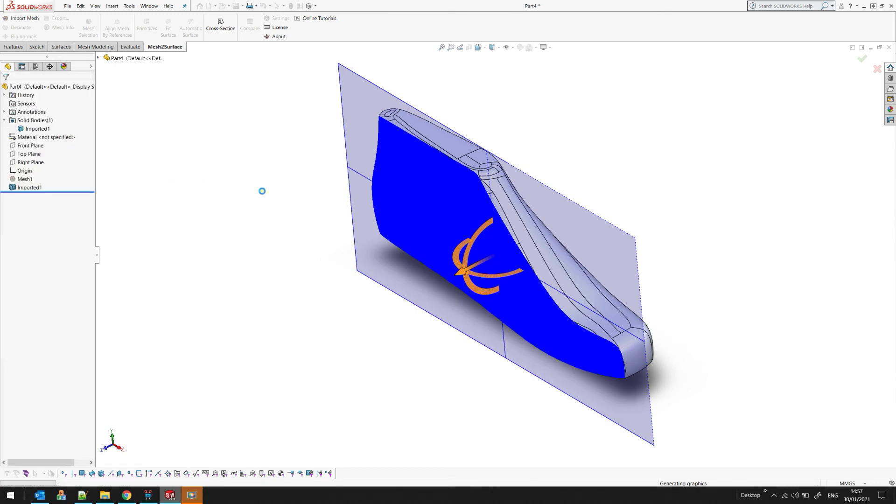
middle_click_drag(326, 210, 349, 142)
- Close Part4 without saving and create a new part document
left_click(890, 47)
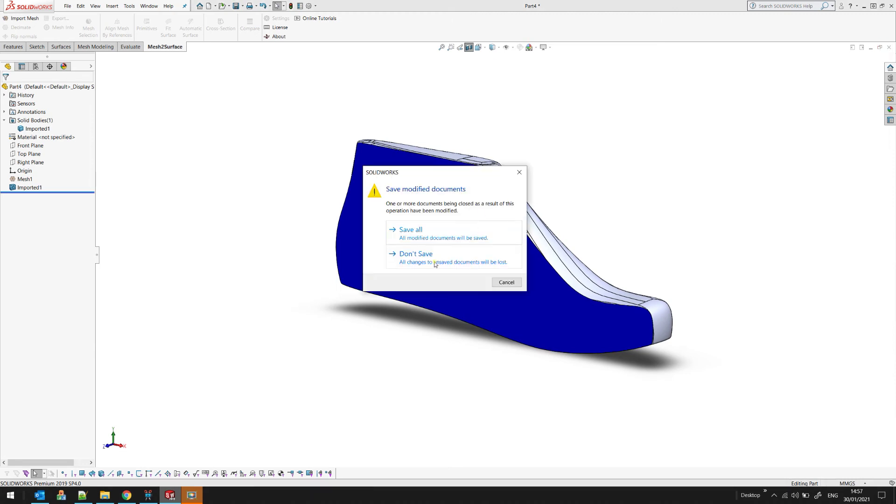
key("Escape")
left_click(68, 6)
left_click(77, 14)
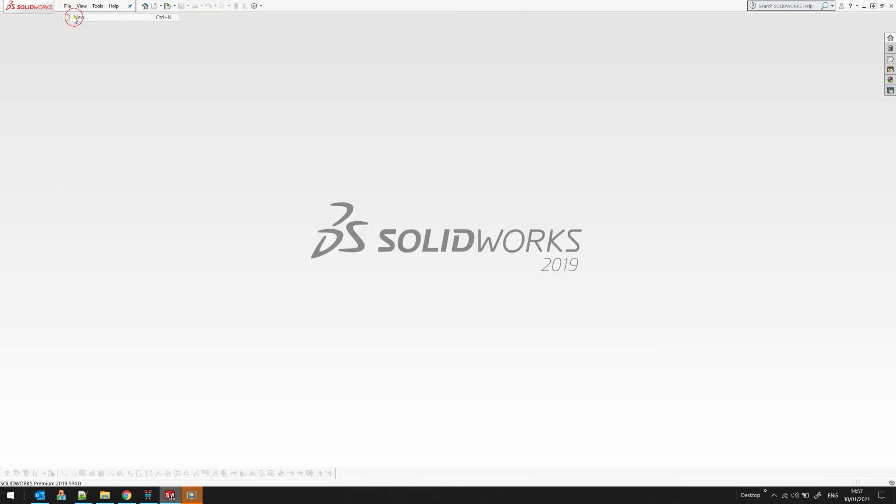
left_click(455, 270)
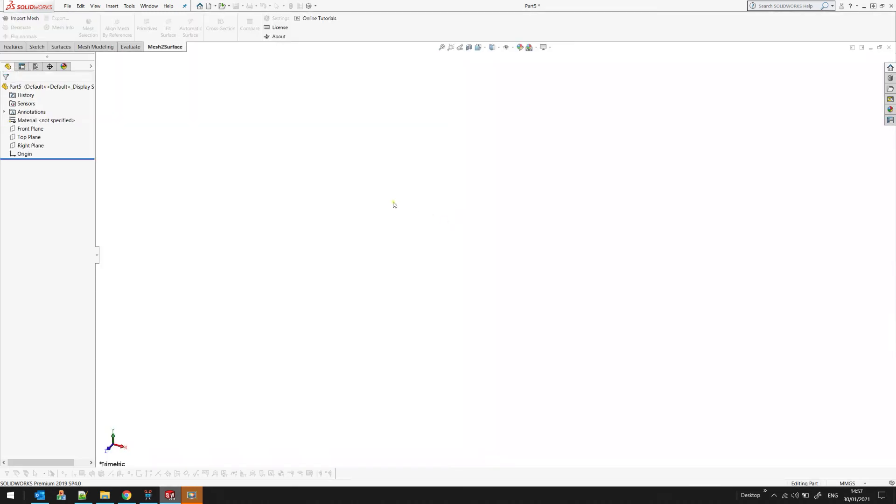
- Import the horse.stl mesh into the new part, accepting the default file units
left_click(24, 18)
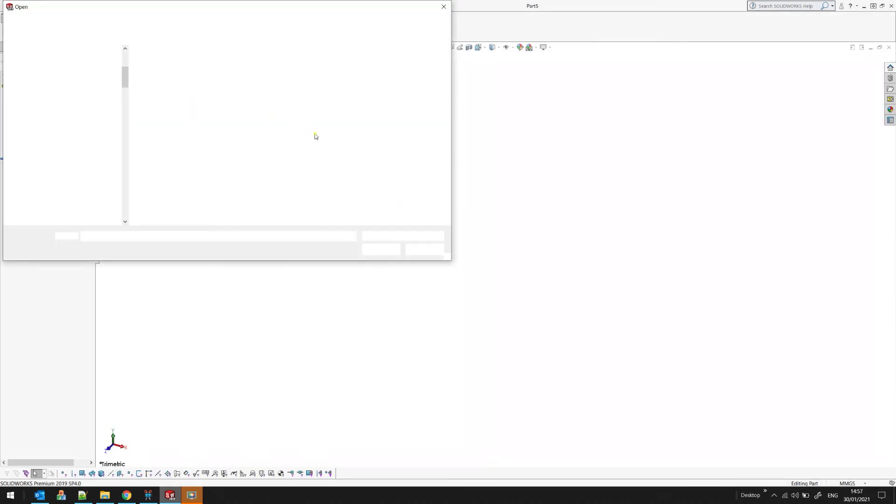
double_click(158, 92)
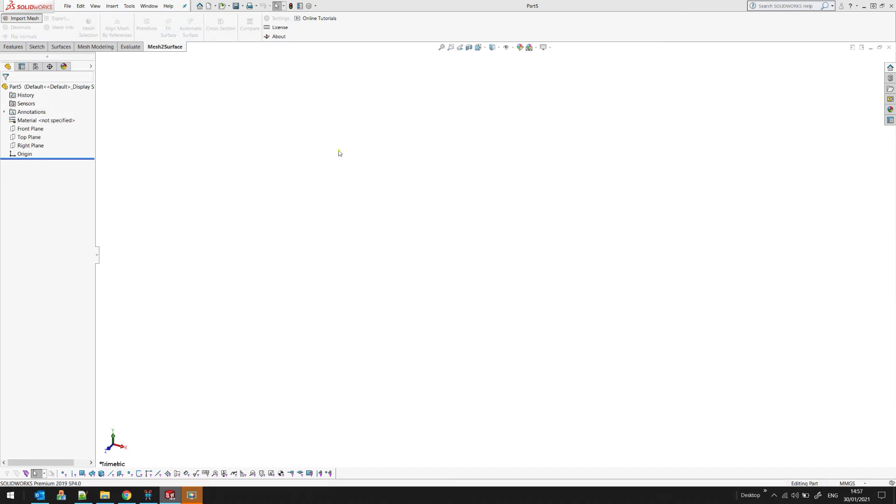
left_click(432, 270)
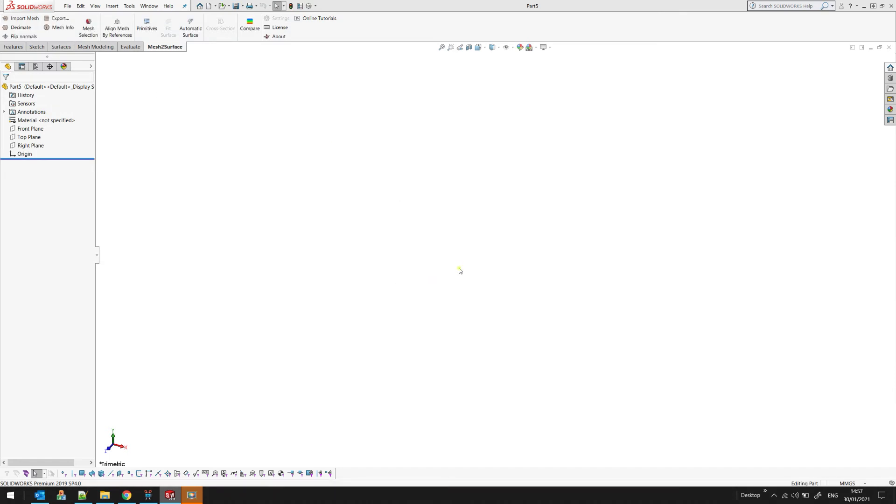
middle_click_drag(367, 245, 393, 401)
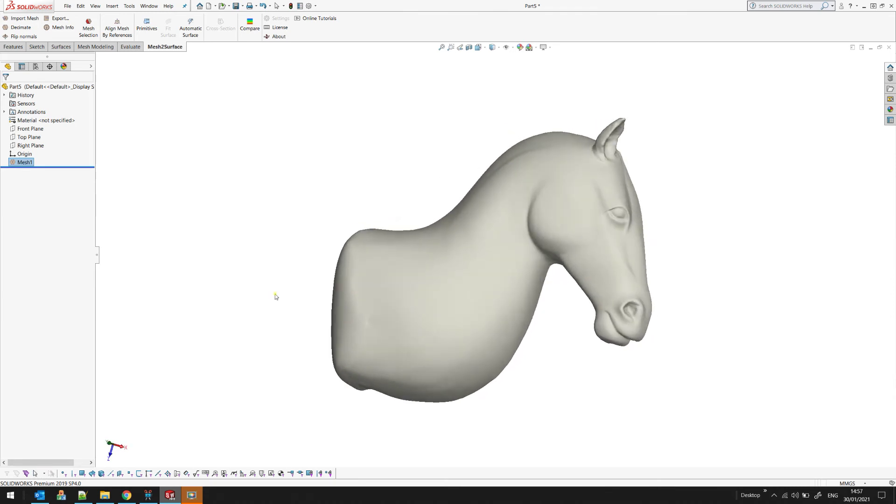
left_click(190, 29)
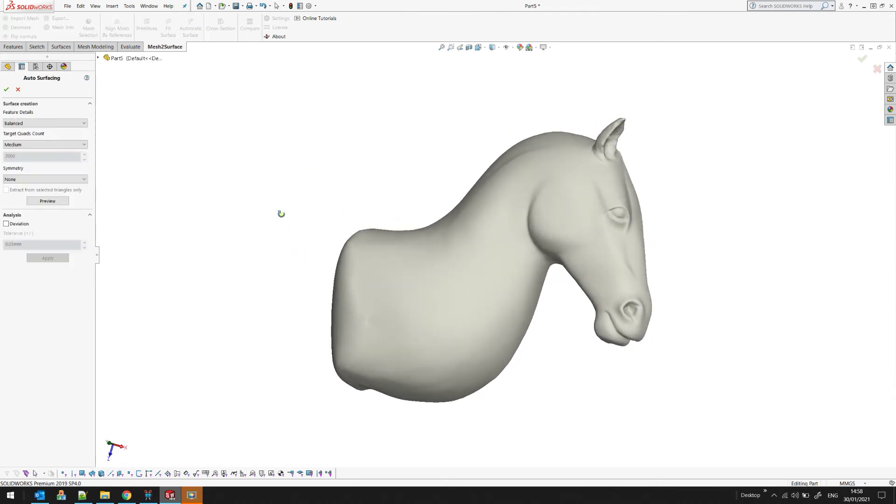
- Preview the horse patch layout, then set feature detail to Highest and preview again
middle_click_drag(278, 212, 266, 230)
left_click(50, 202)
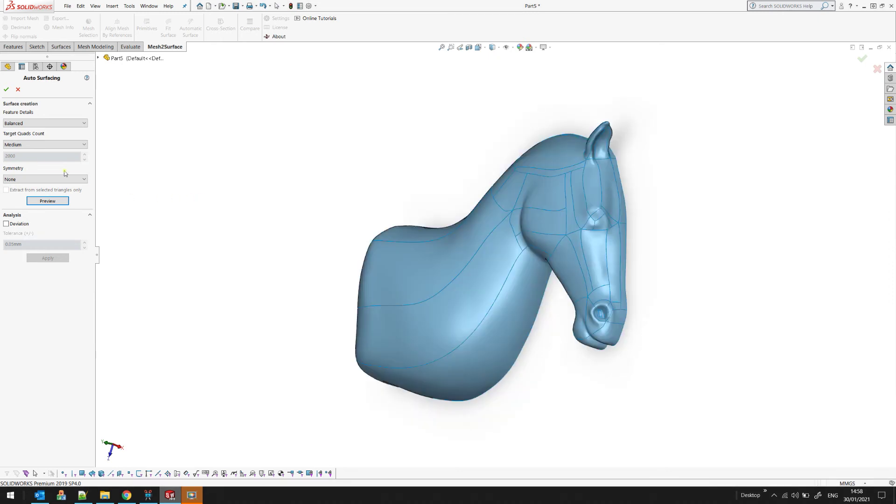
left_click(46, 124)
left_click(21, 151)
left_click(47, 201)
middle_click_drag(737, 144, 586, 226)
scroll(455, 219, "down", 2)
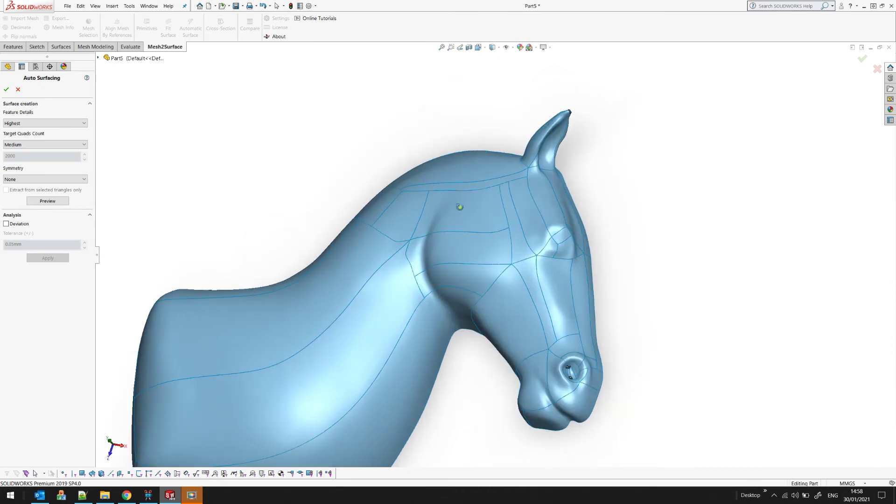
middle_click_drag(460, 207, 449, 213)
left_click(56, 145)
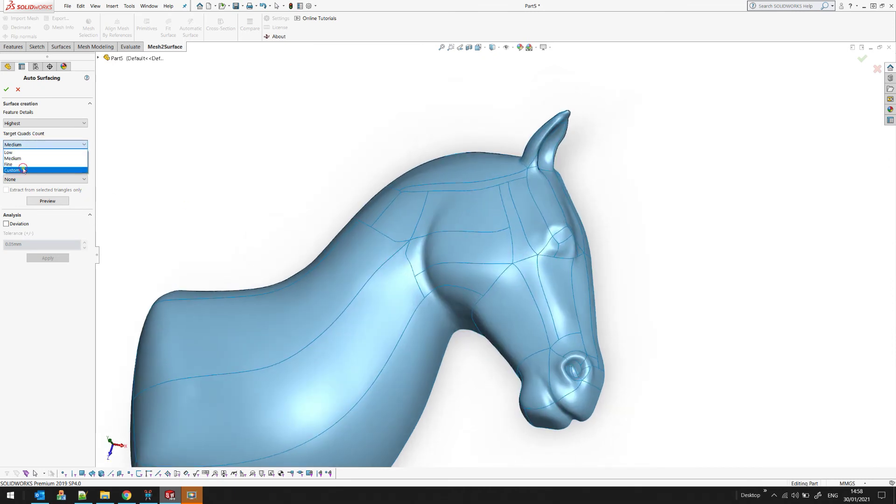
- Set a Custom target quad count of 10000 and preview the denser horse patch layout
left_click(23, 170)
left_click_drag(42, 157, 1, 159)
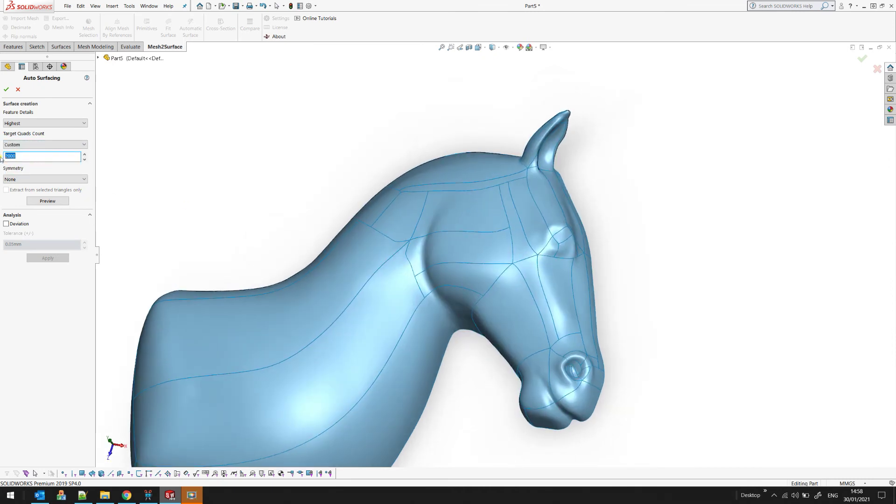
type("1")
left_click(46, 200)
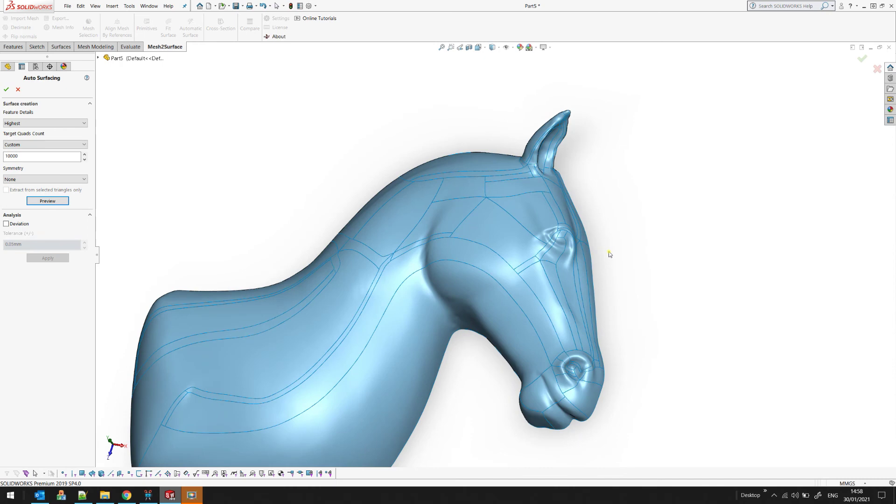
scroll(574, 252, "up", 2)
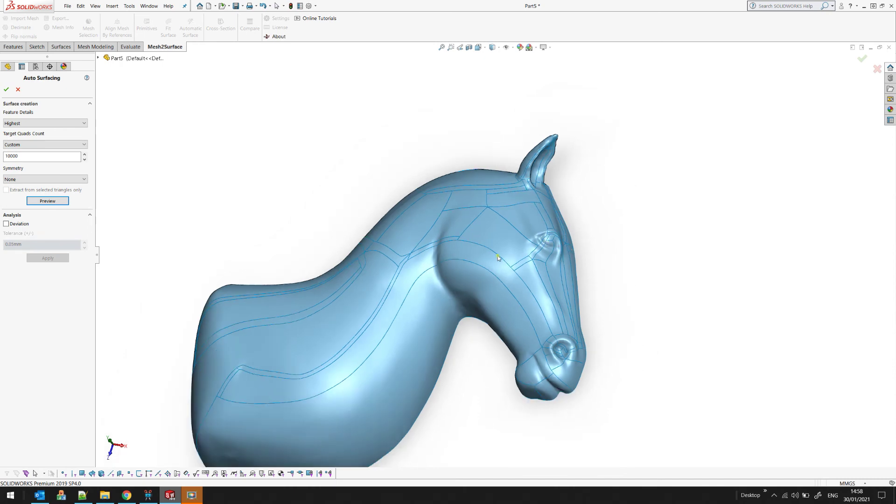
mouse_move(498, 256)
middle_mouse_down()
mouse_move(491, 308)
mouse_move(487, 242)
middle_mouse_up()
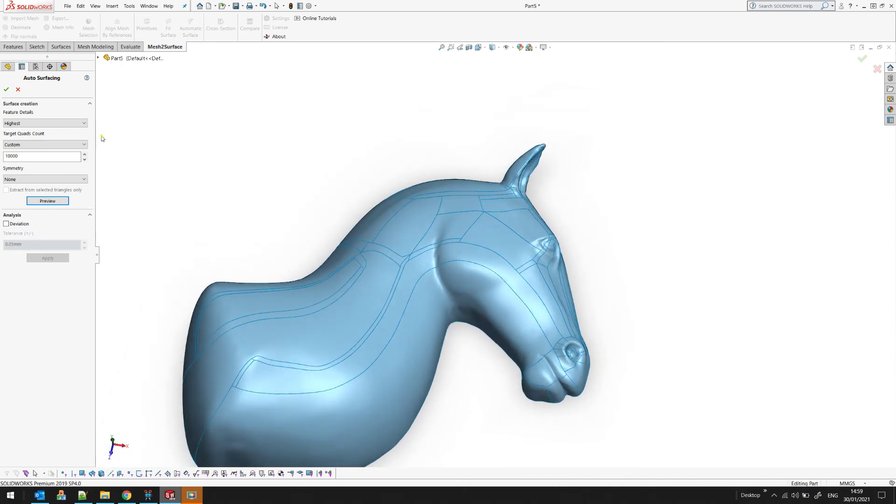
- Build the horse surface body Surface-Imported1, hide Mesh1, and select the neck strip face
left_click(6, 89)
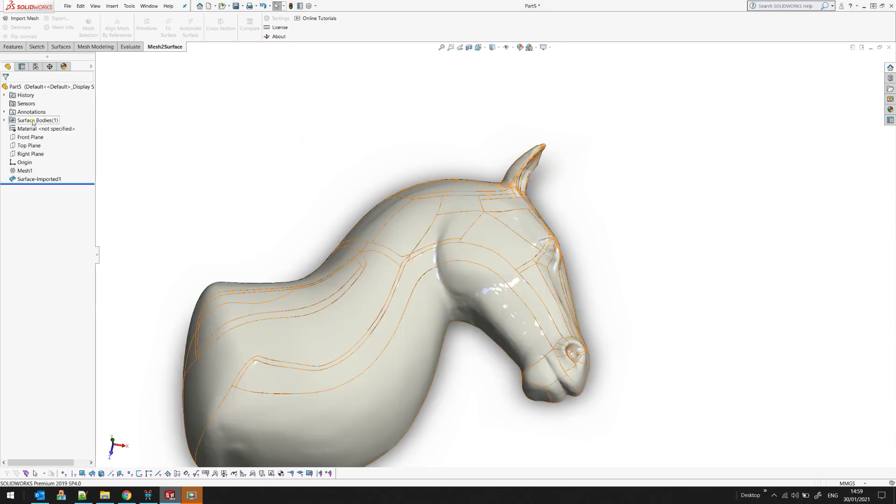
left_click(25, 171)
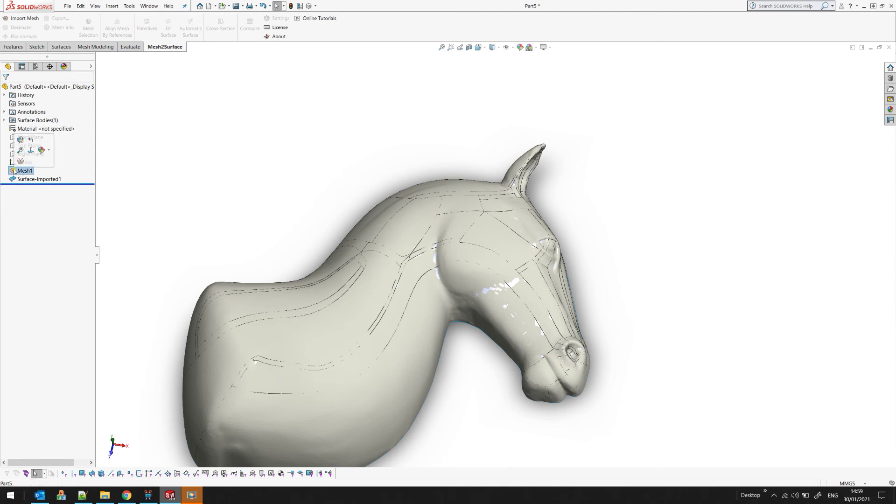
left_click(22, 161)
scroll(410, 187, "up", 5)
scroll(415, 307, "down", 6)
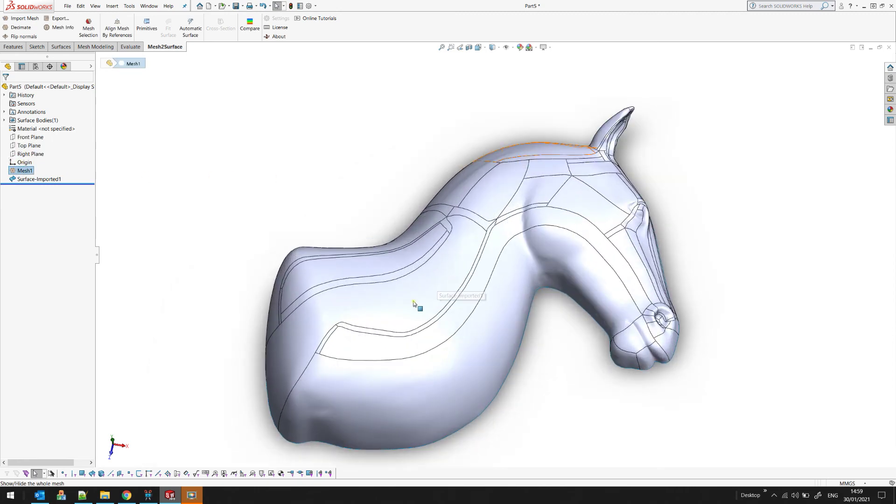
middle_click_drag(380, 314, 374, 369)
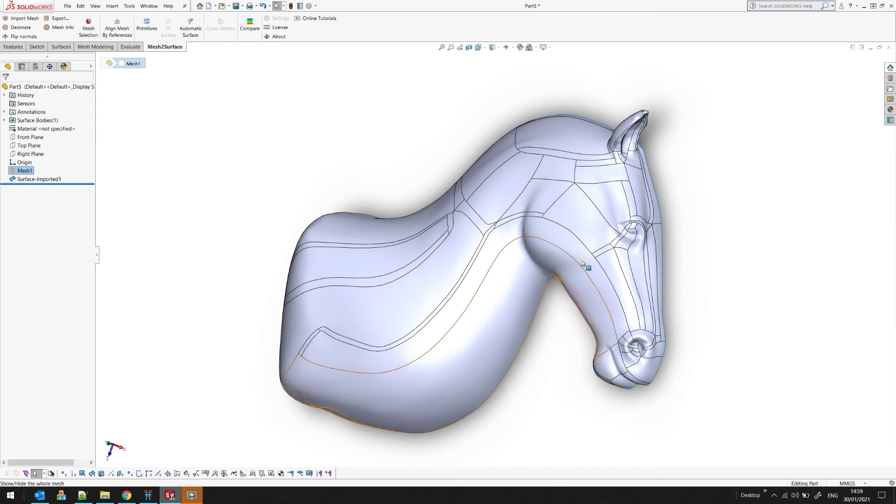
left_click(430, 336)
left_click(470, 340)
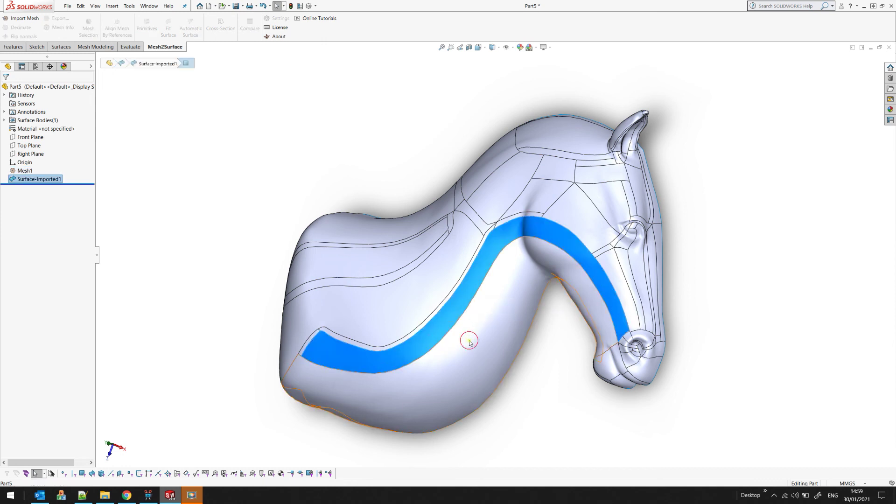
left_click(426, 294)
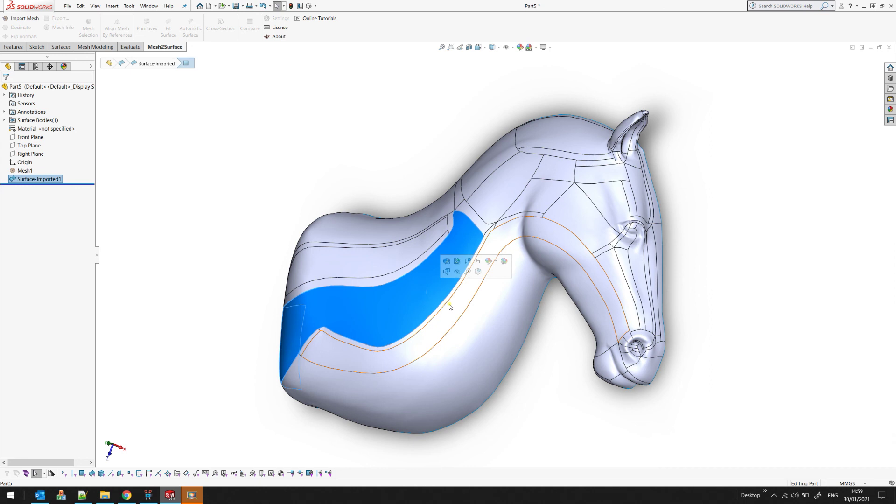
left_click(563, 342)
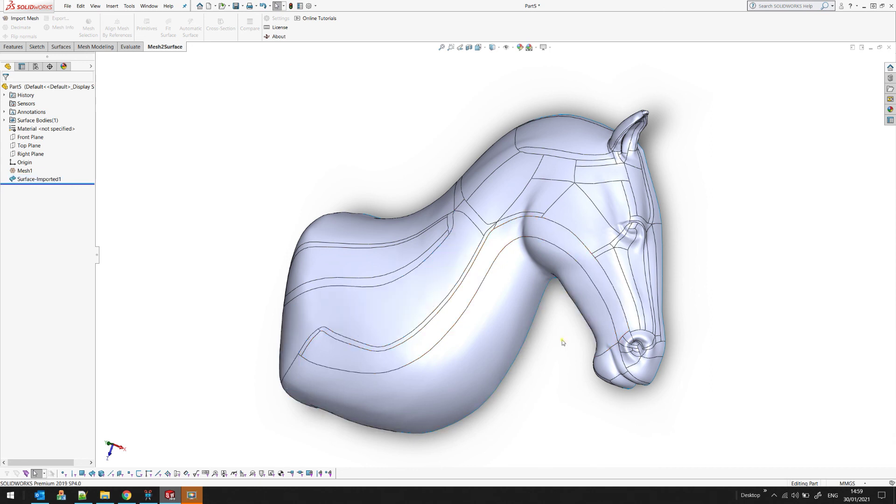
middle_click_drag(562, 340, 446, 349)
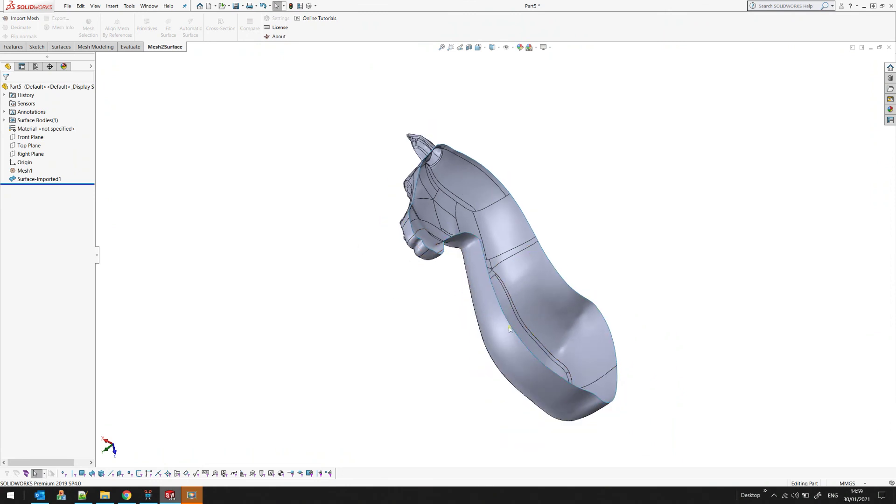
scroll(484, 308, "down", 2)
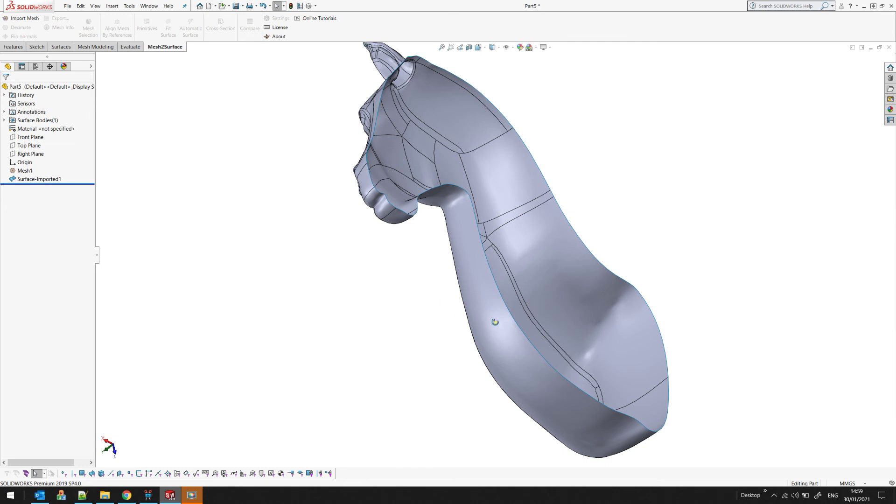
key("ctrl+7")
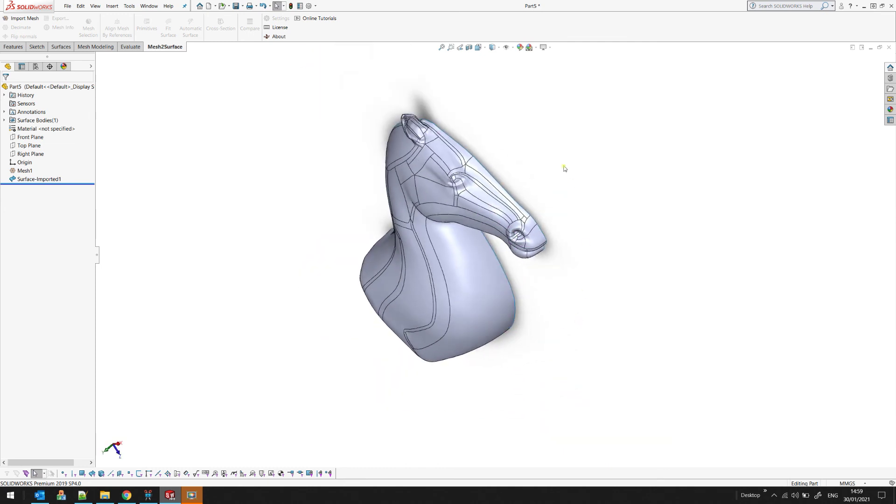